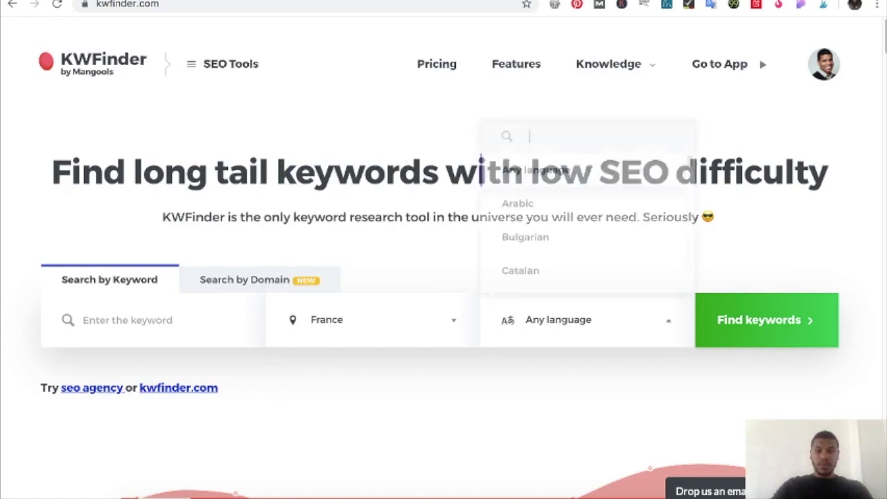
- Set the keyword language to French and find keywords for "Procrastination" in France
key("Return")
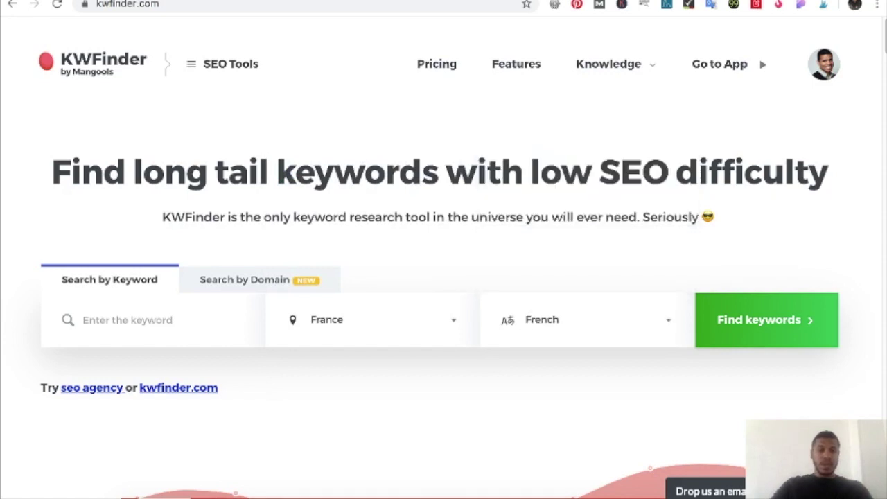
left_click(127, 320)
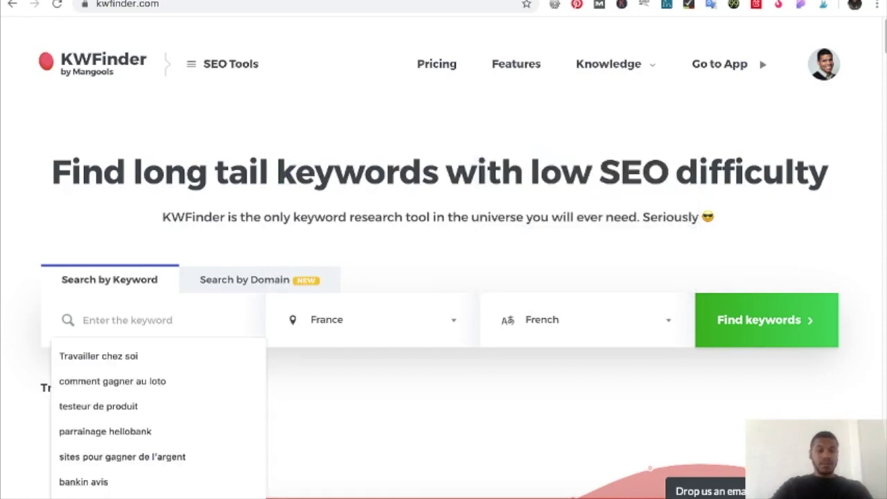
key("Escape")
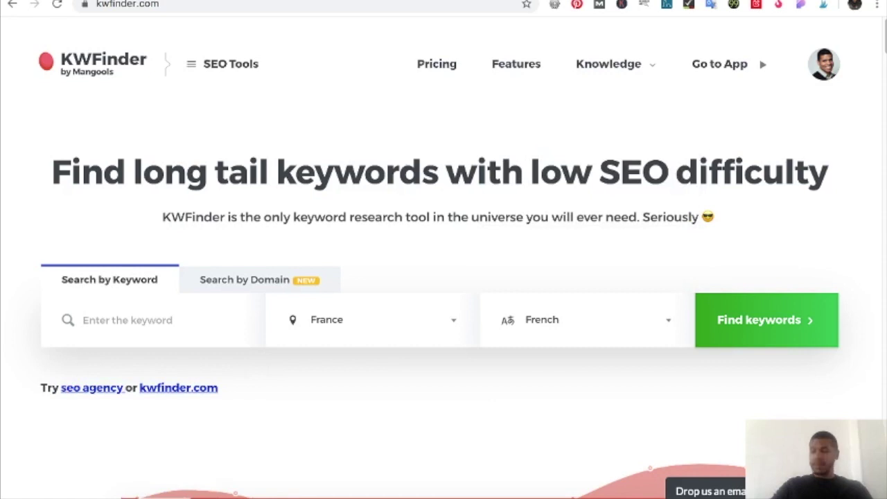
left_click(84, 320)
type("Procrastination")
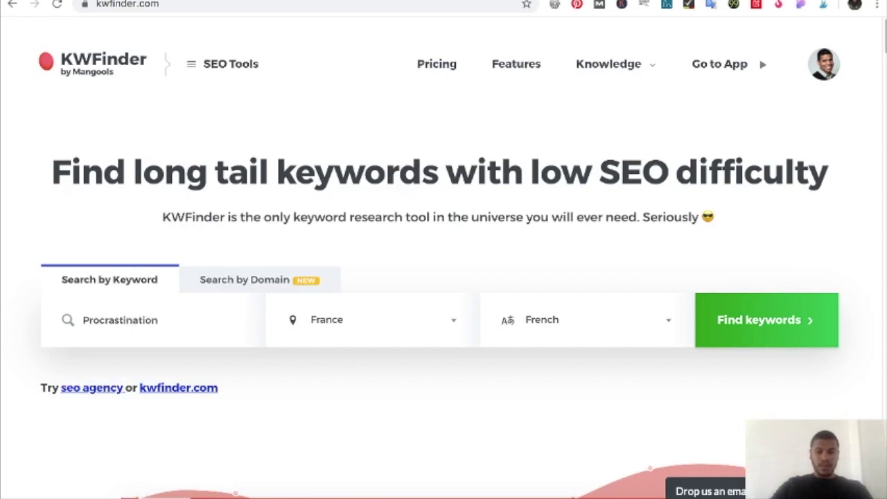
key("Return")
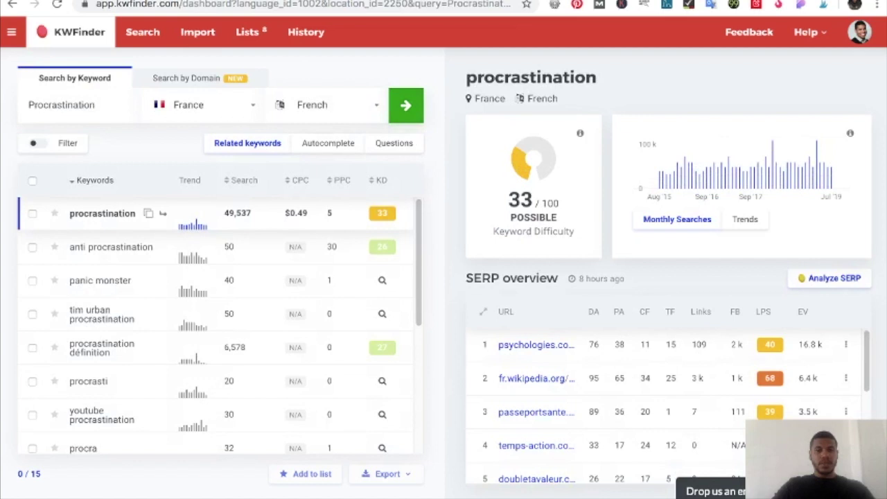
- Check the search volume of "procrastination" and examine the ranges in the Keyword SEO Difficulty explanation
double_click(237, 212)
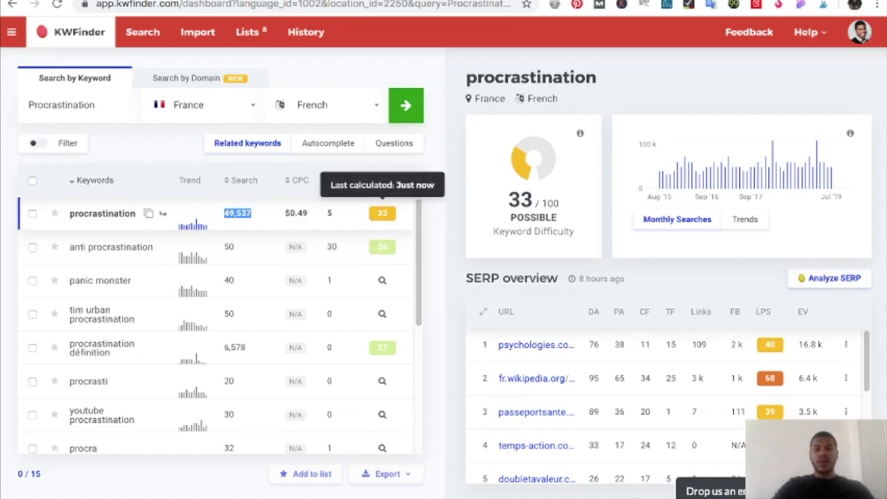
left_click(580, 133)
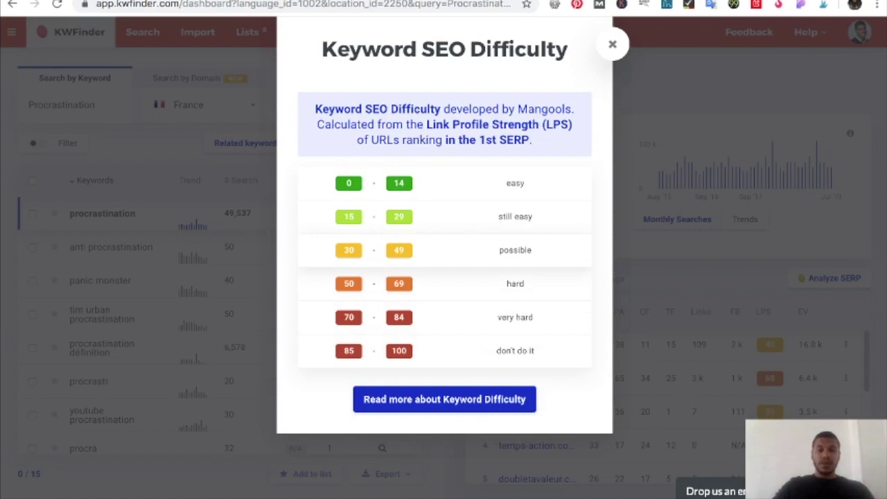
left_click_drag(405, 216, 371, 183)
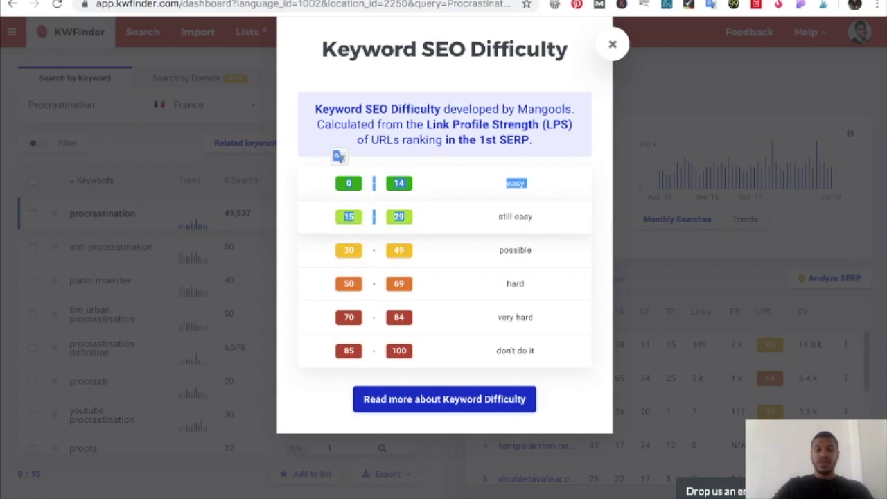
left_click(398, 216)
double_click(398, 217)
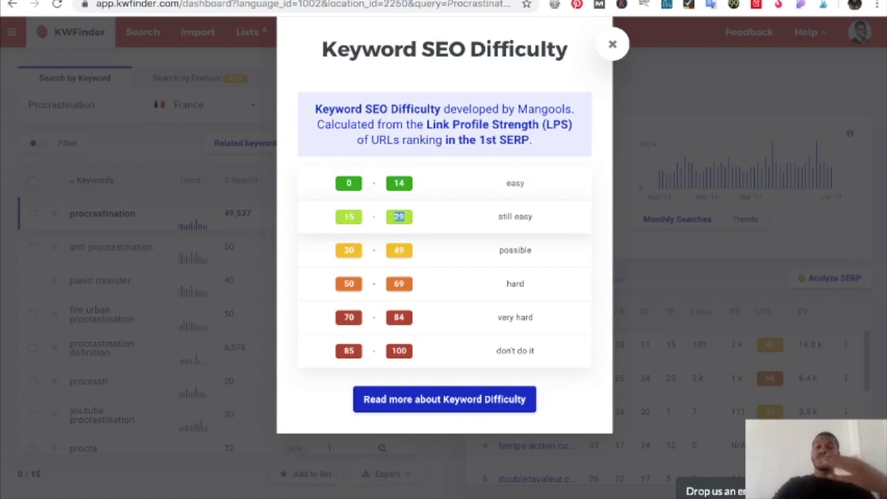
left_click(612, 44)
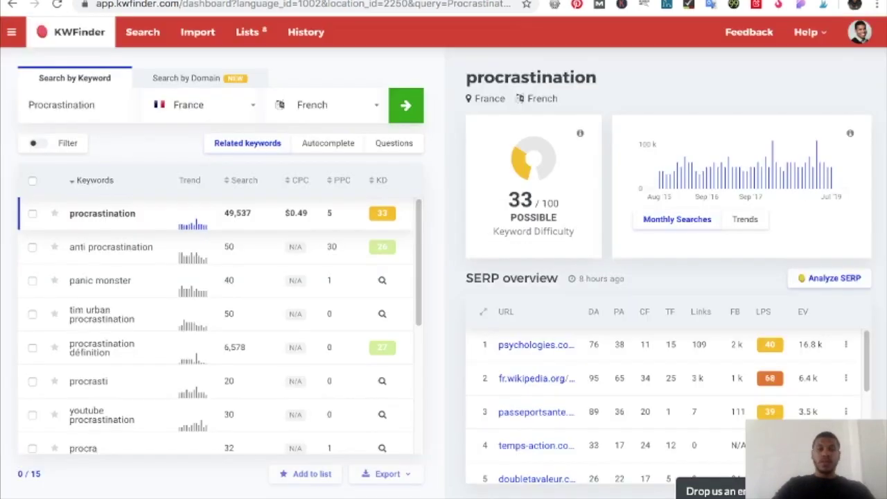
- Filter the related keywords by a minimum search volume of 500
left_click(67, 143)
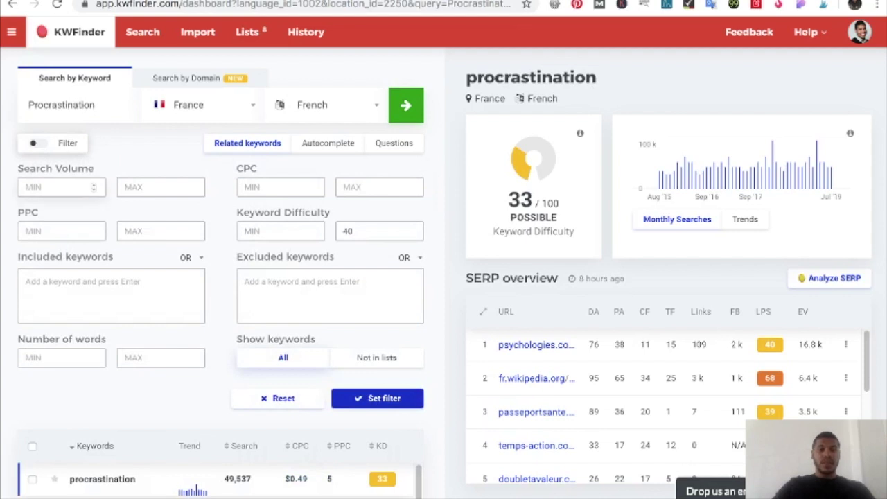
left_click(61, 187)
type("5")
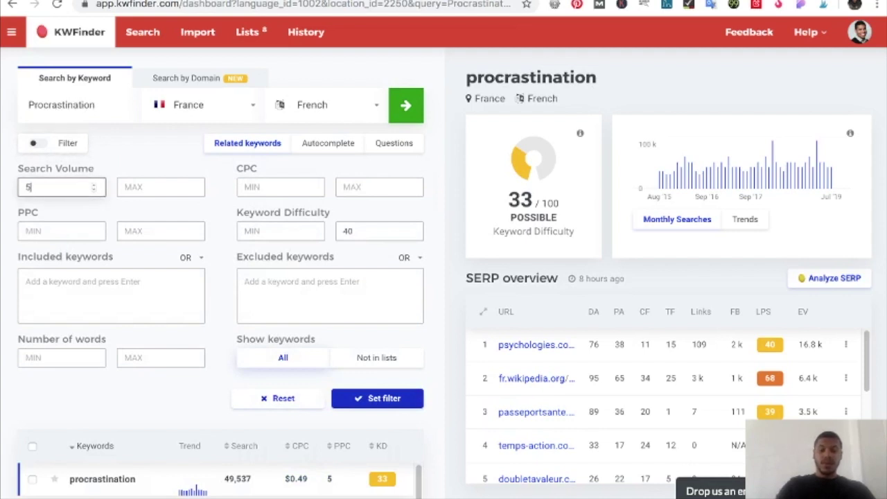
type("00")
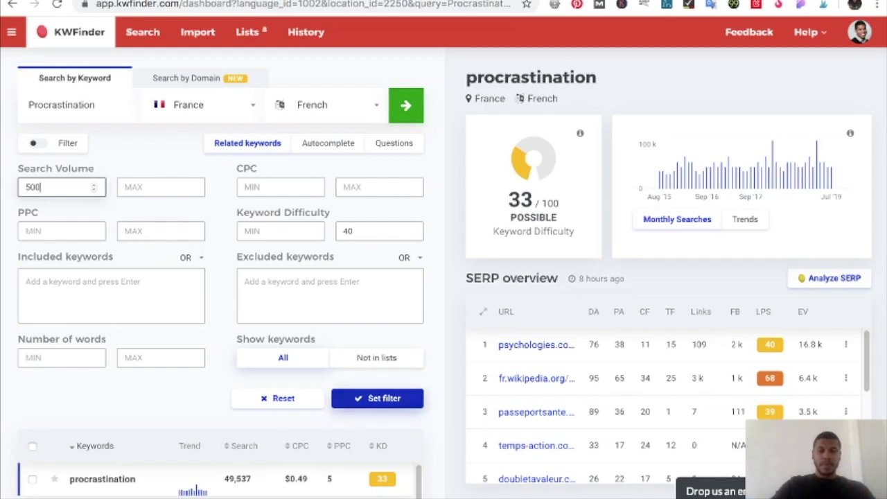
left_click(377, 398)
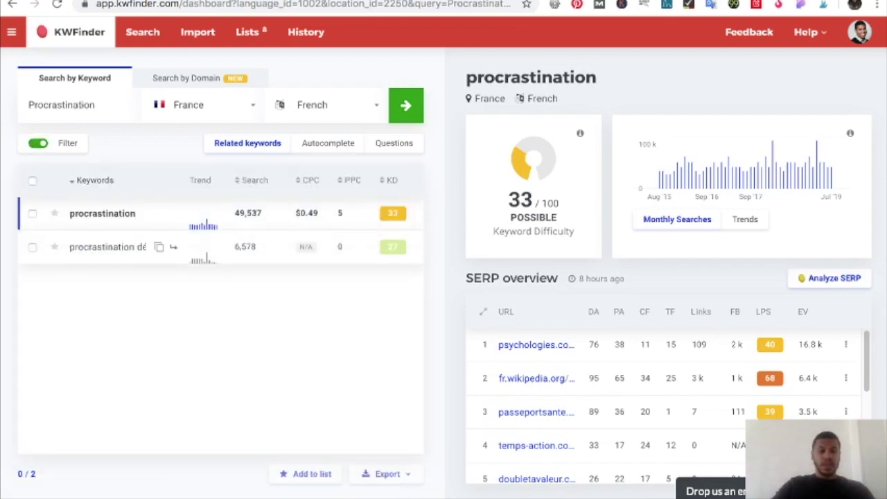
- Show the details of the keyword "procrastination définition" and examine its search volume and keyword difficulty
left_click(107, 247)
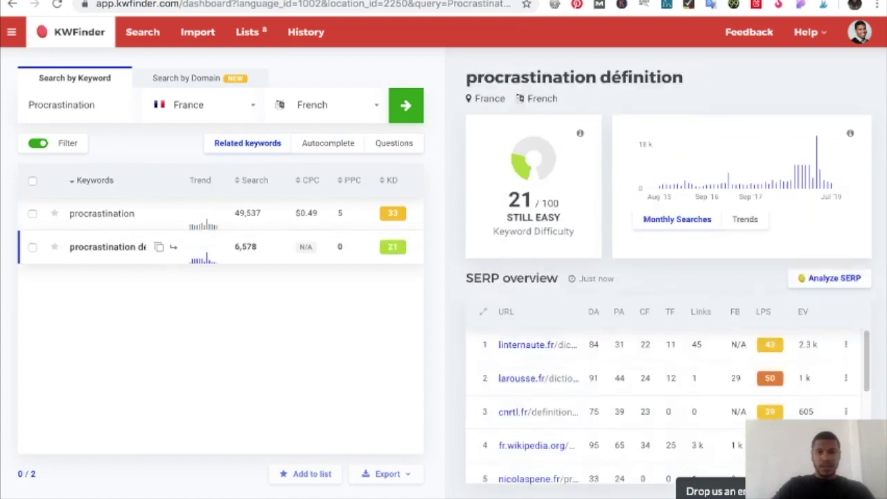
left_click_drag(466, 77, 686, 79)
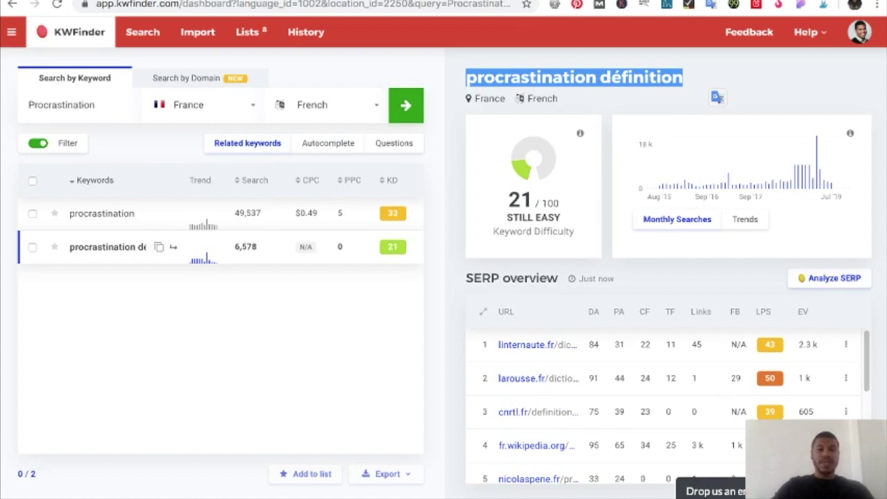
double_click(245, 247)
left_click_drag(388, 247, 398, 246)
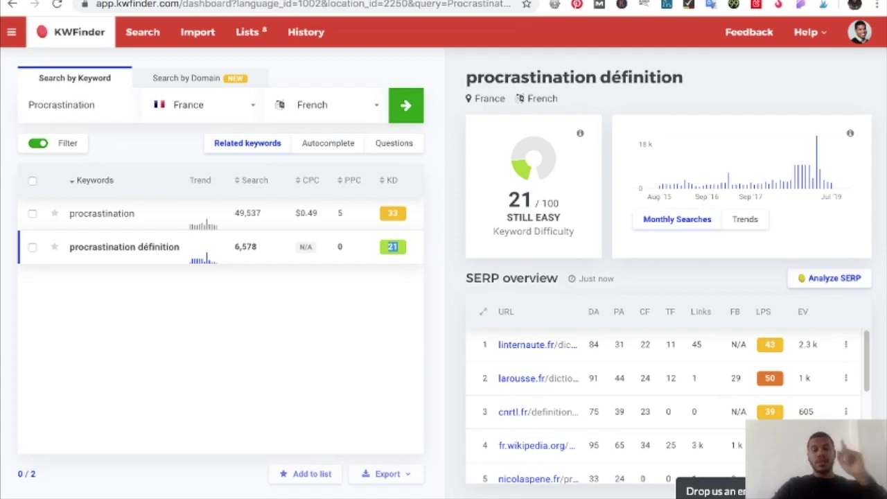
double_click(245, 246)
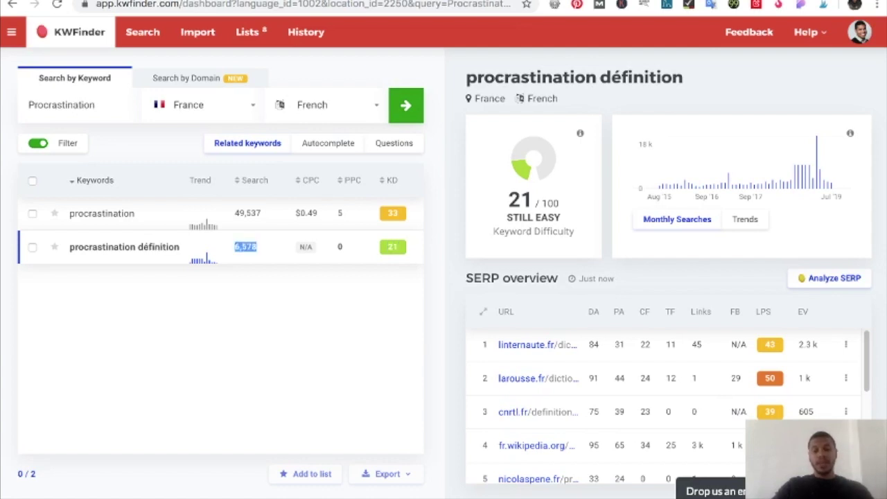
double_click(392, 247)
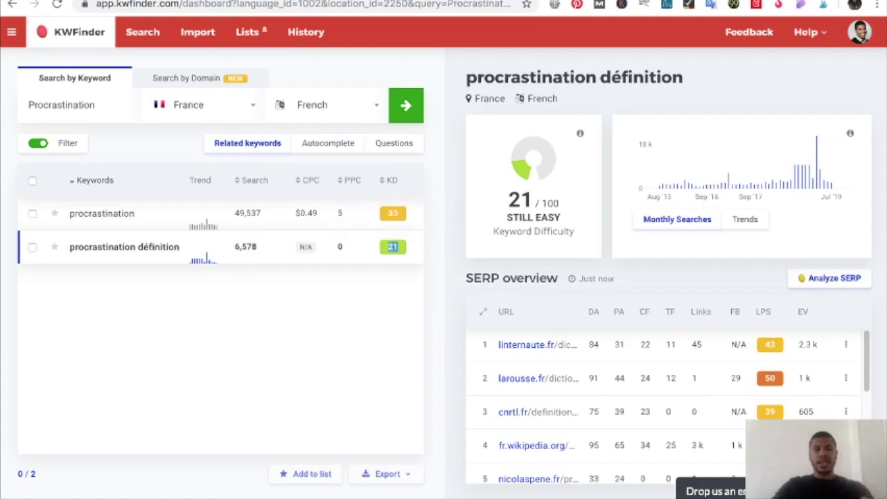
double_click(246, 247)
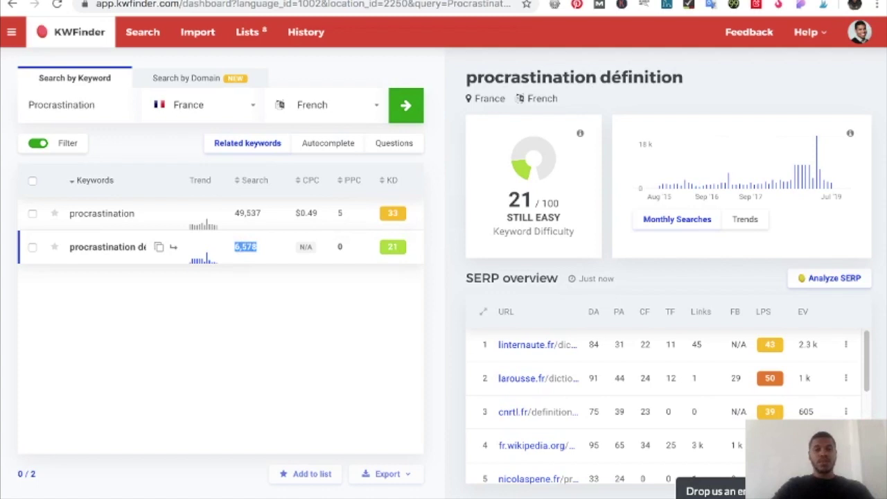
double_click(392, 247)
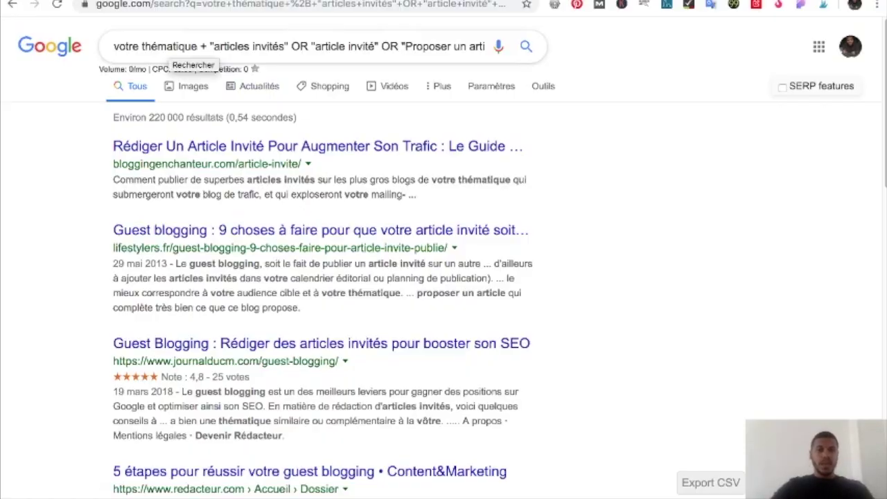
- Replace "votre thématique" with "procrastination" in the Google guest-article query and run the search
left_click_drag(198, 46, 113, 46)
type("procra")
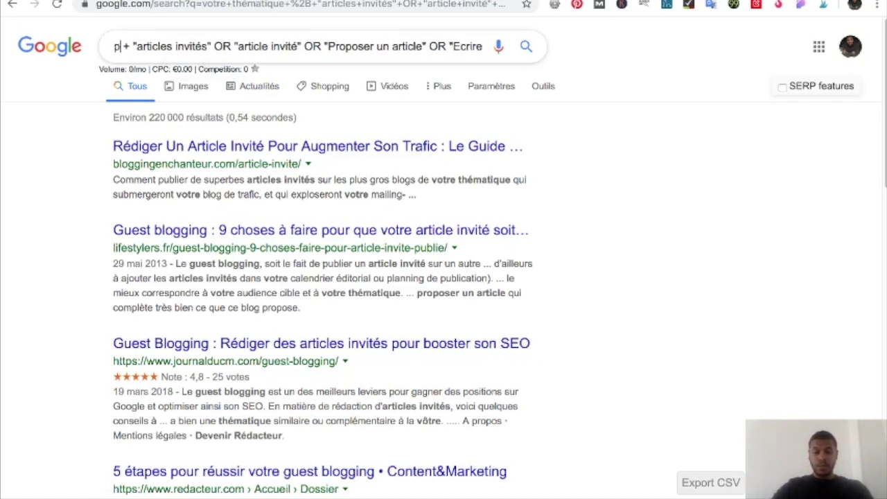
type("stination")
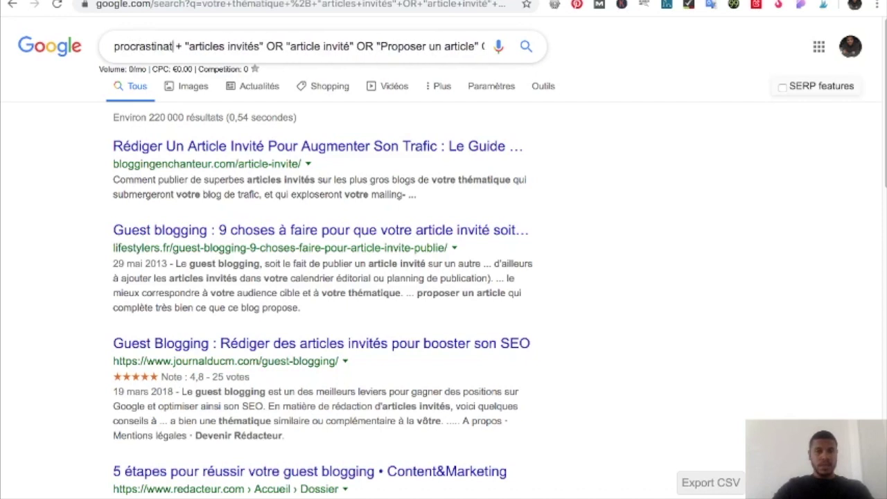
key("Return")
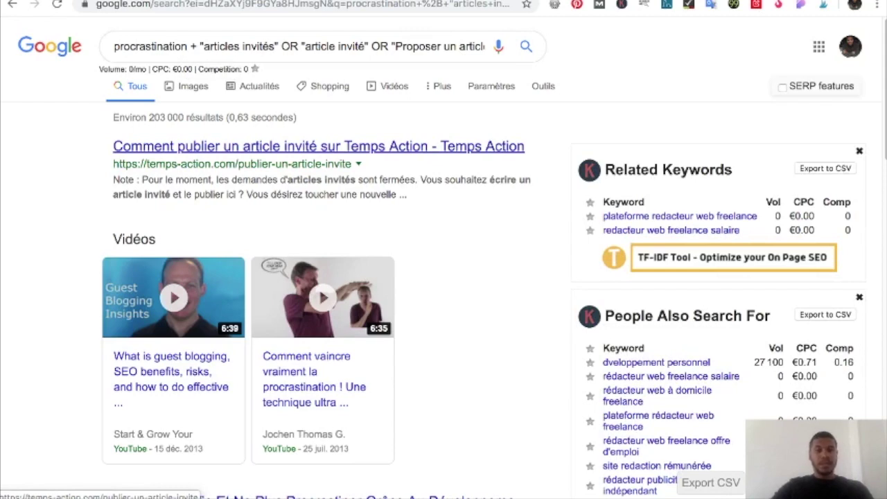
- Look through the results for blogs that publish guest articles and go to the Temps Action guest-article page
scroll(319, 138, "down", 6)
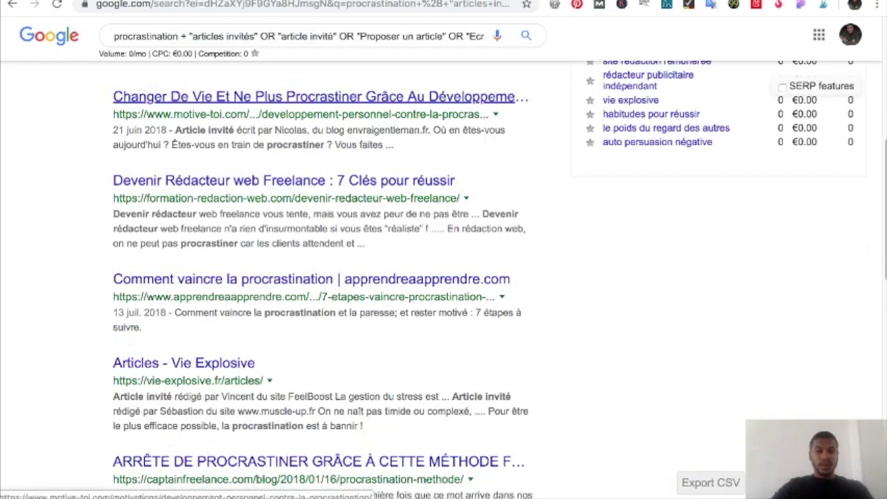
left_click_drag(186, 131, 255, 130)
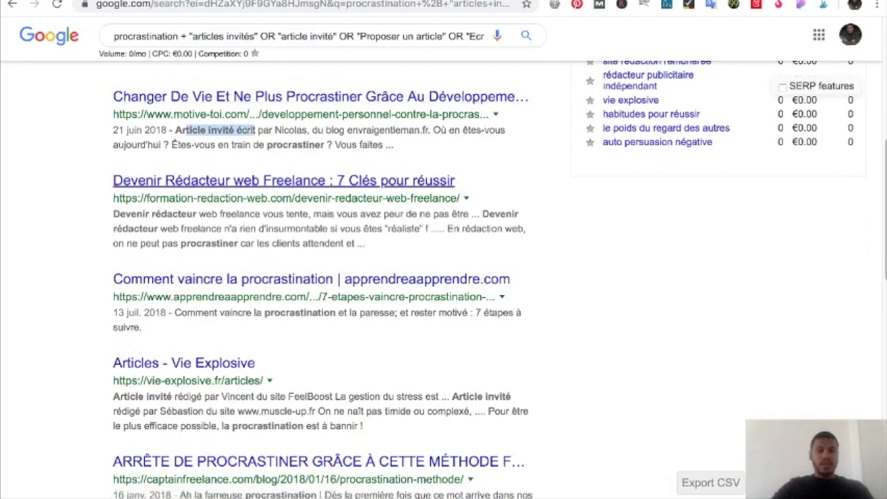
scroll(319, 277, "down", 1)
scroll(319, 277, "up", 6)
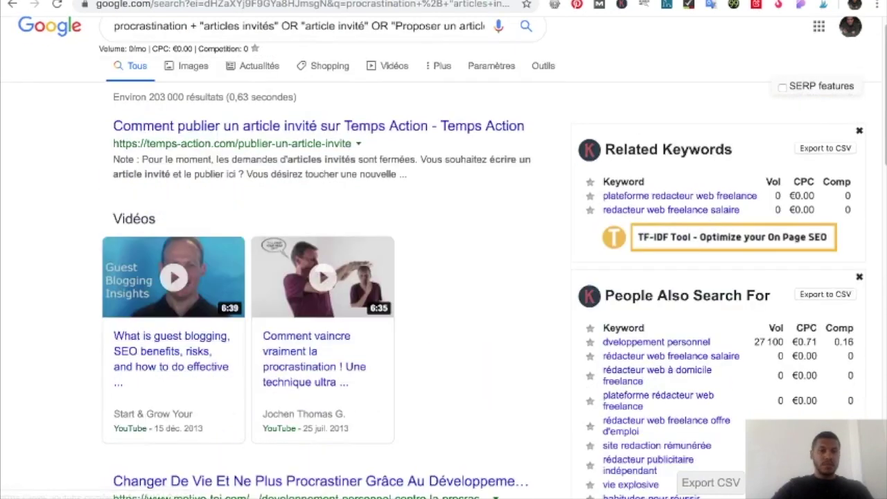
scroll(318, 277, "down", 2)
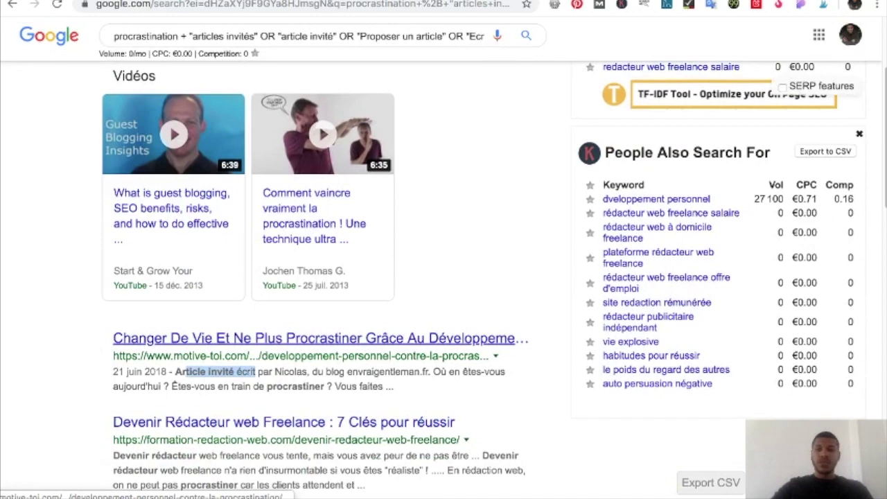
key("ctrl+Tab")
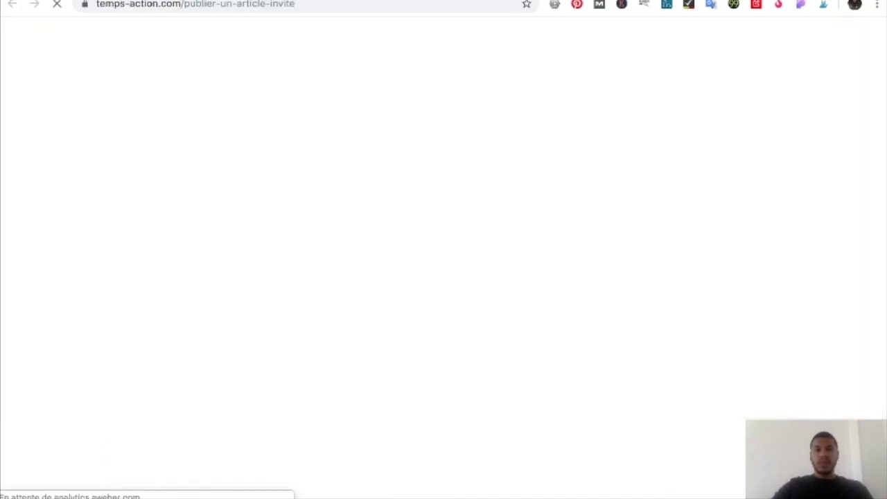